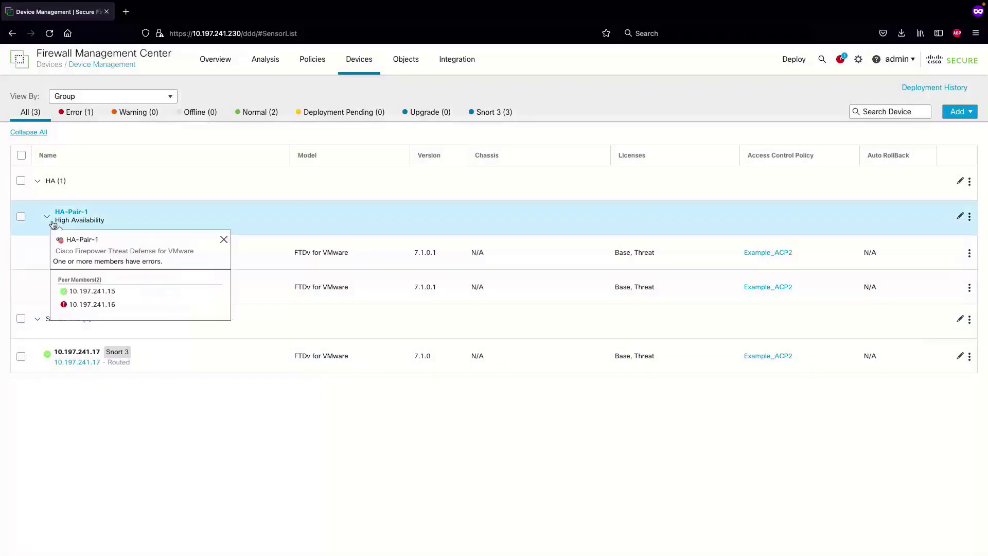
# Step: Select HA-Pair-1 and choose Upgrade Firepower Software from Select Action
pyautogui.click(21, 216)
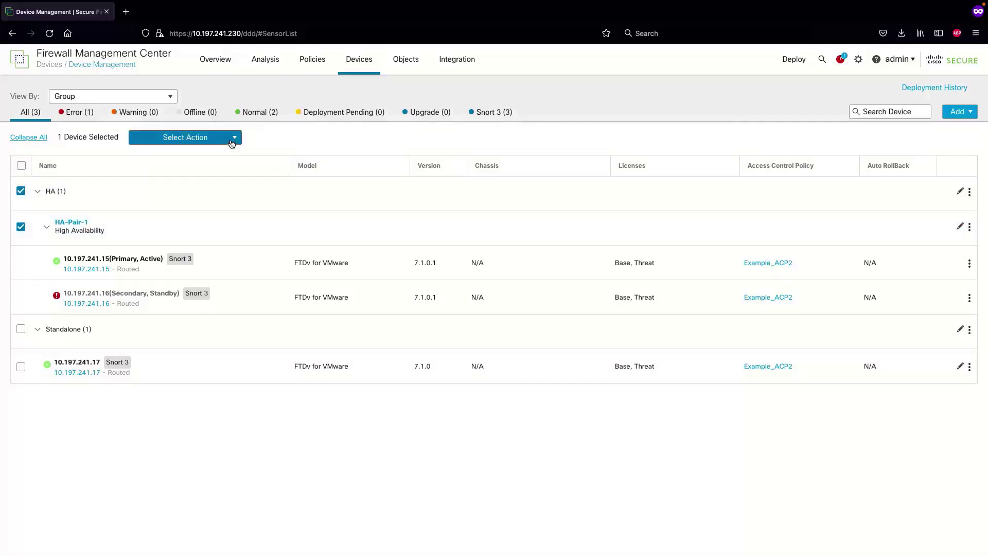
pyautogui.click(235, 137)
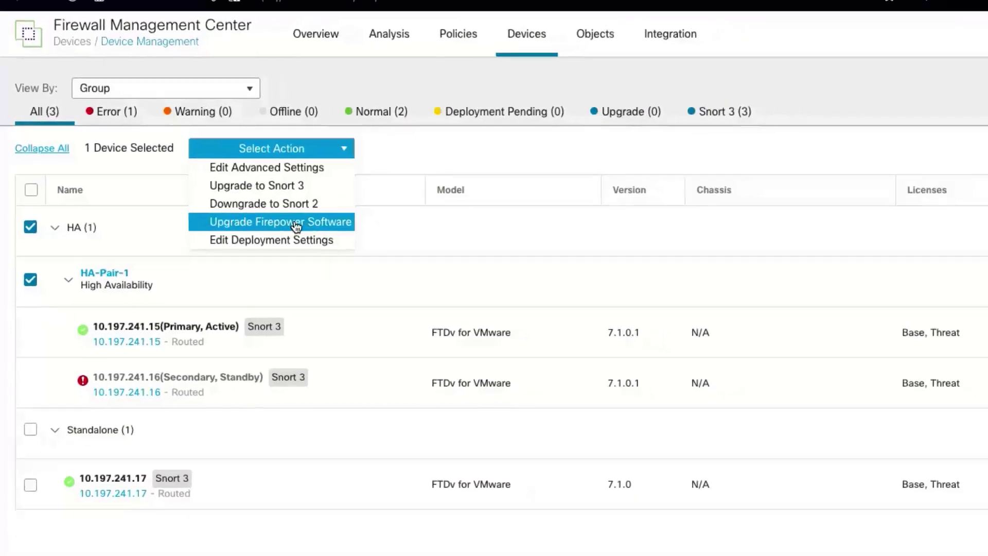
pyautogui.click(296, 222)
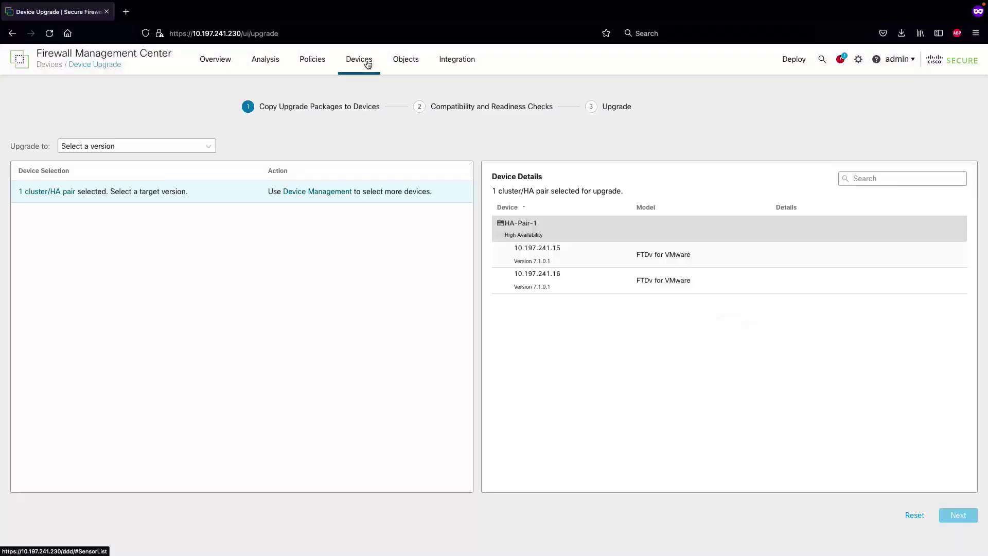
pyautogui.moveTo(366, 61)
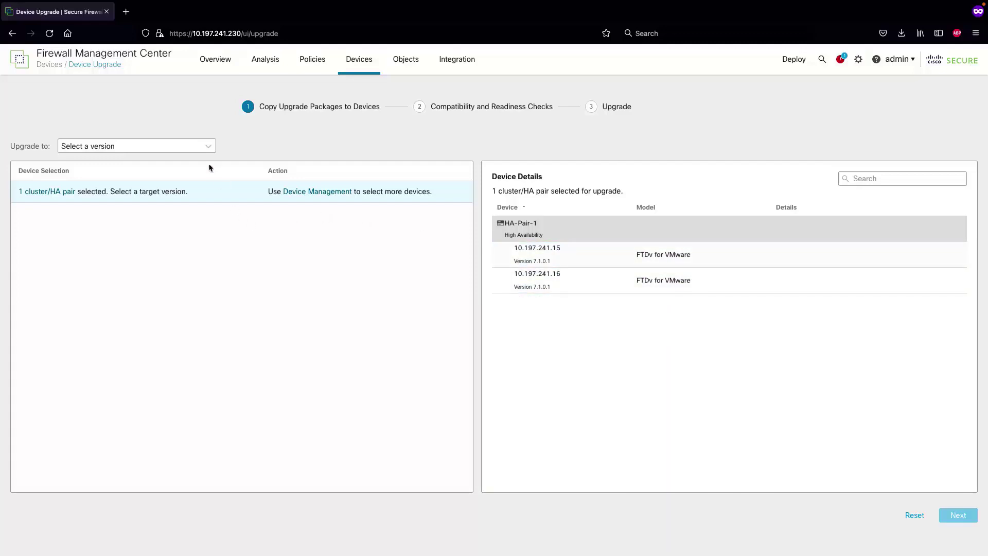
# Step: Set the upgrade target to 7.2.0-82 and copy the package to HA-Pair-1
pyautogui.click(208, 147)
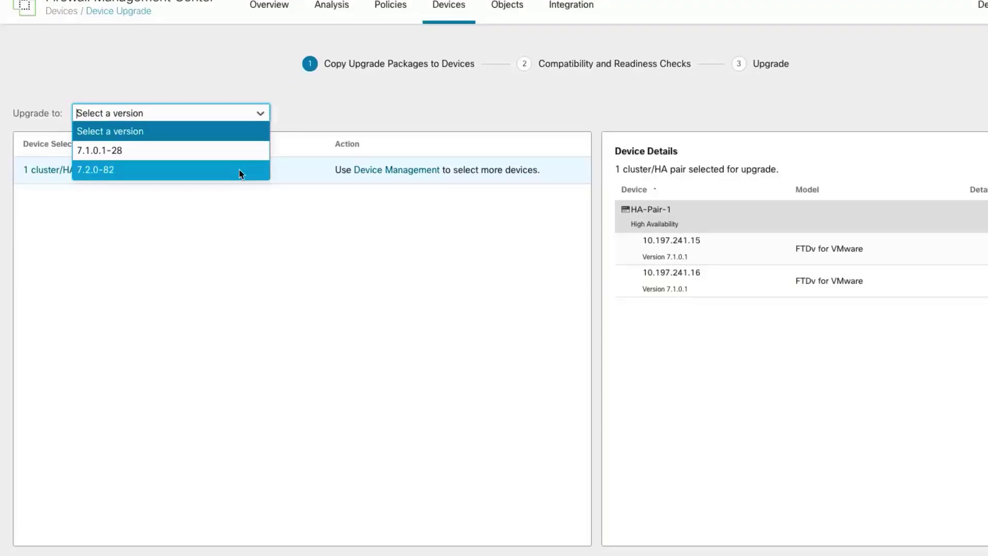
pyautogui.click(239, 173)
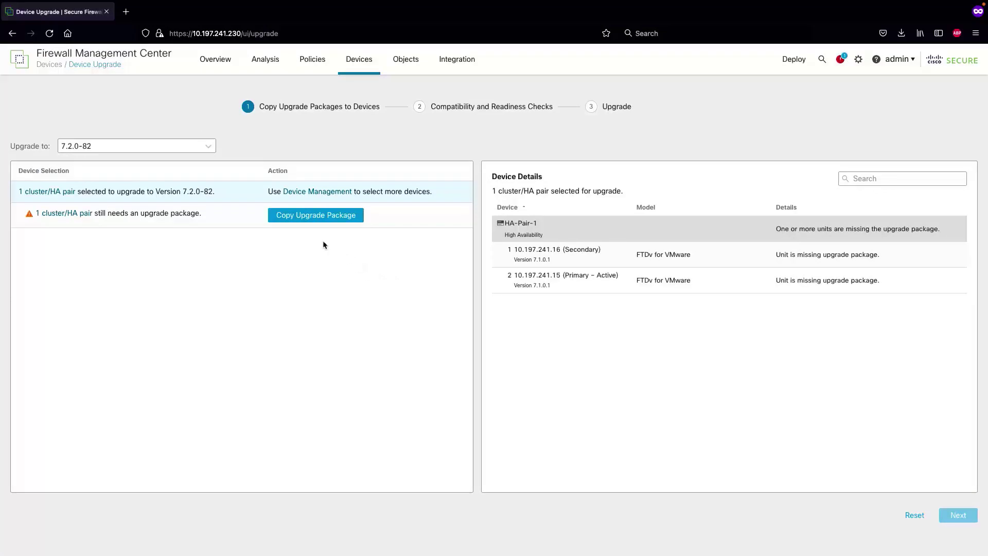
pyautogui.click(311, 215)
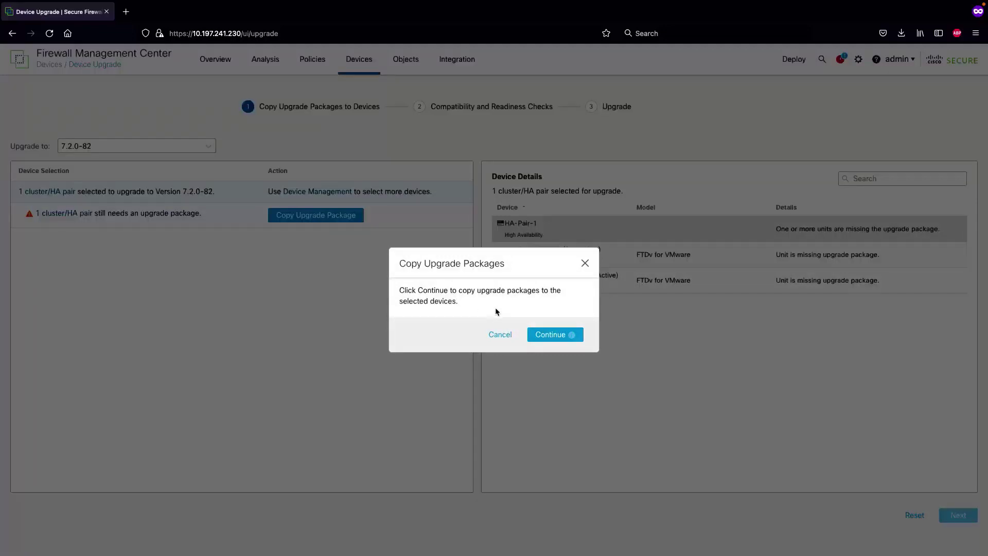
pyautogui.click(546, 336)
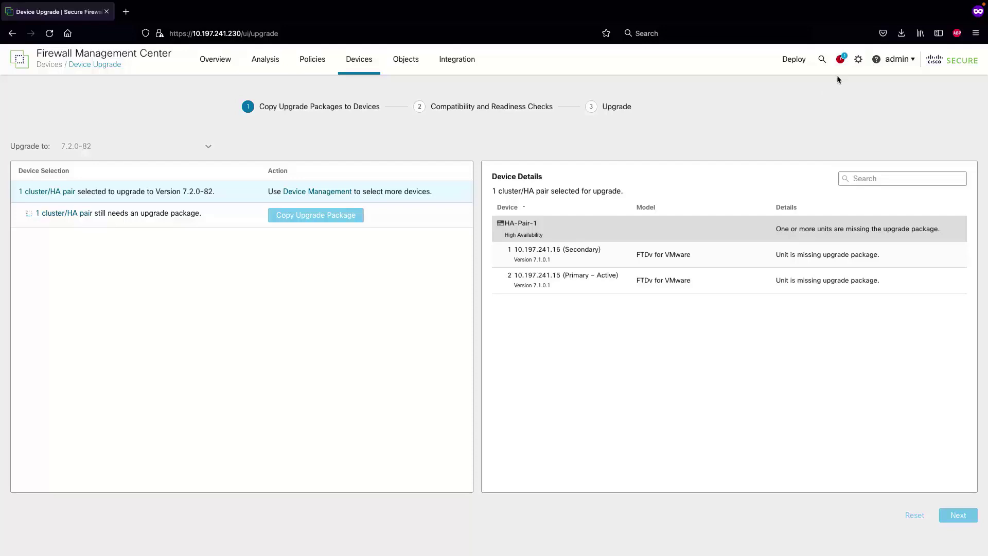
# Step: Open and close the System gear menu while the package copy completes
pyautogui.click(857, 60)
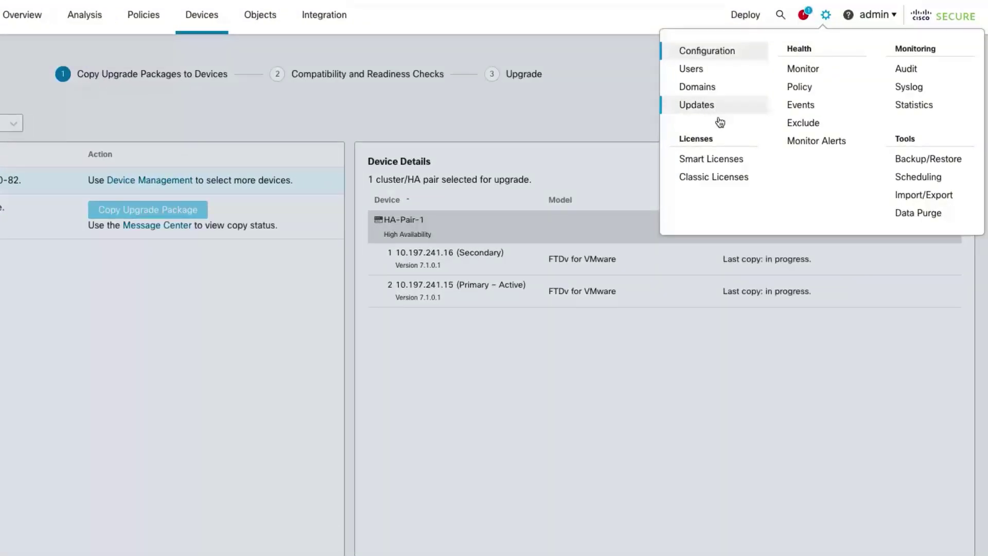
pyautogui.click(535, 381)
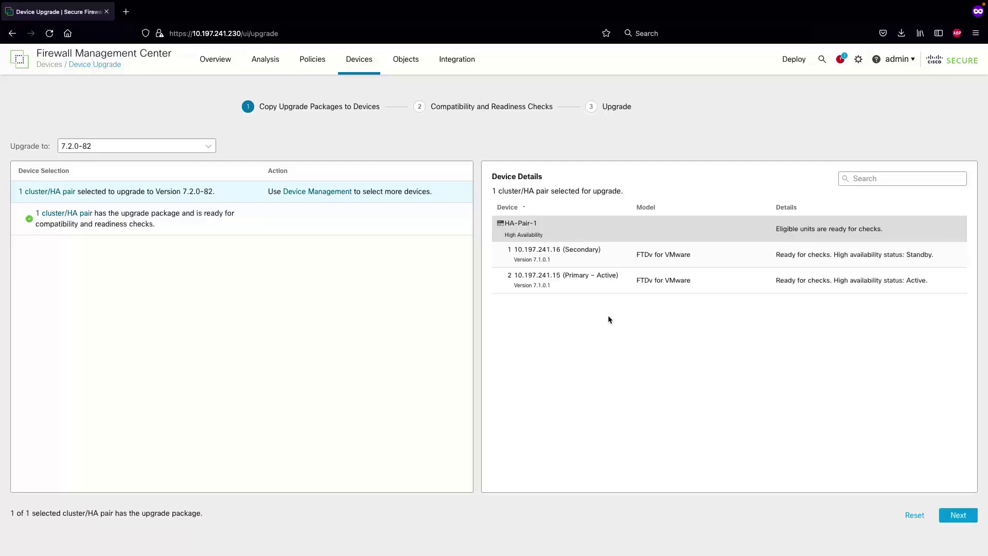
# Step: Run the readiness check on HA-Pair-1 and track its progress in the task list
pyautogui.click(955, 516)
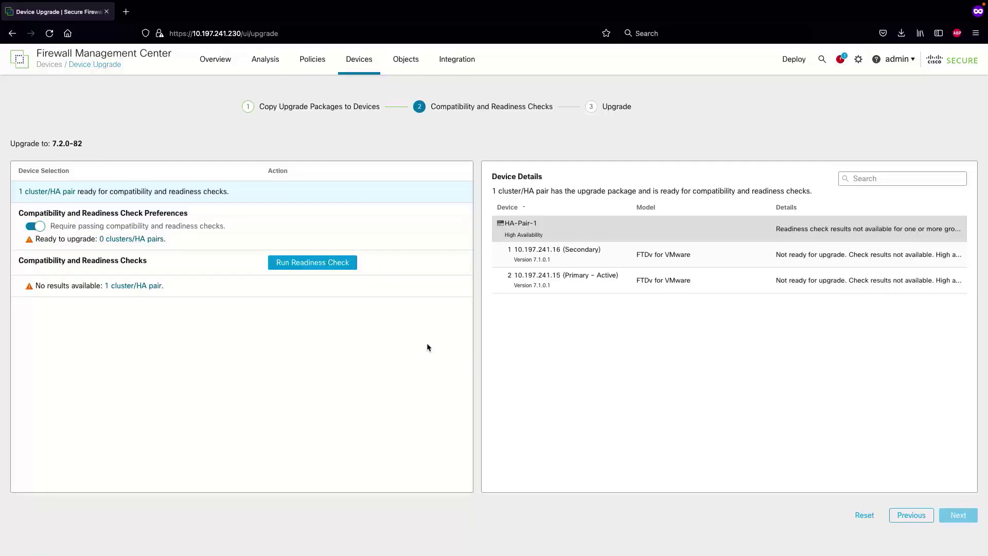
pyautogui.click(312, 268)
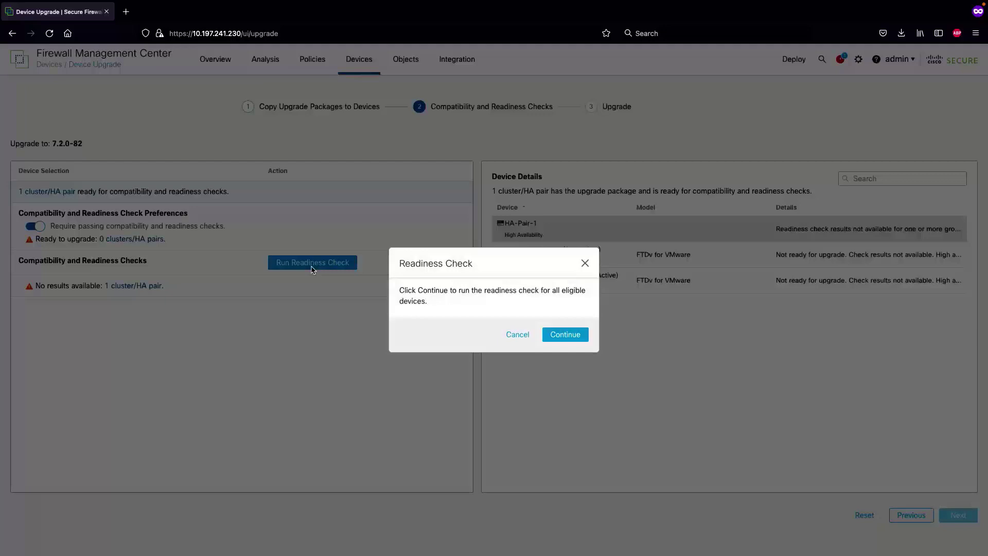
pyautogui.click(555, 335)
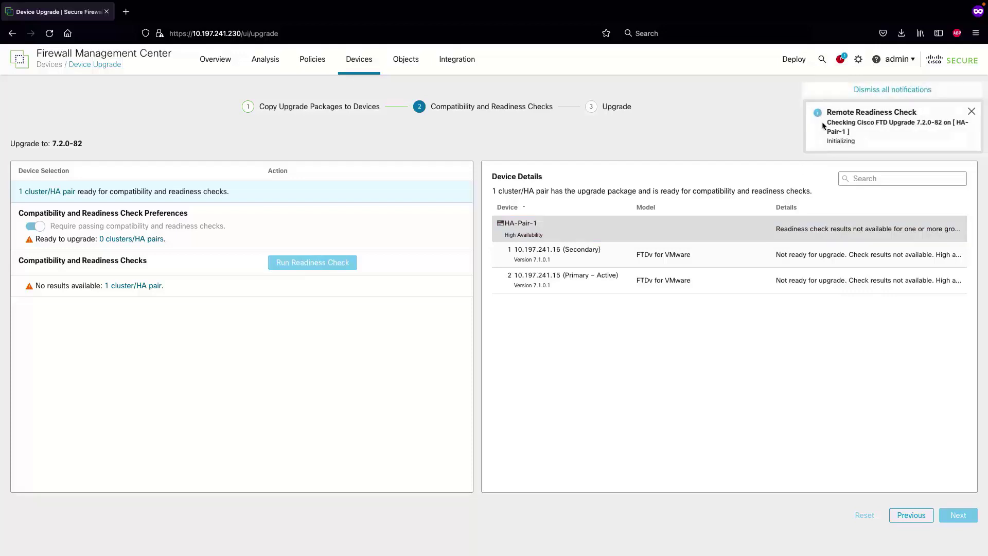
pyautogui.click(840, 60)
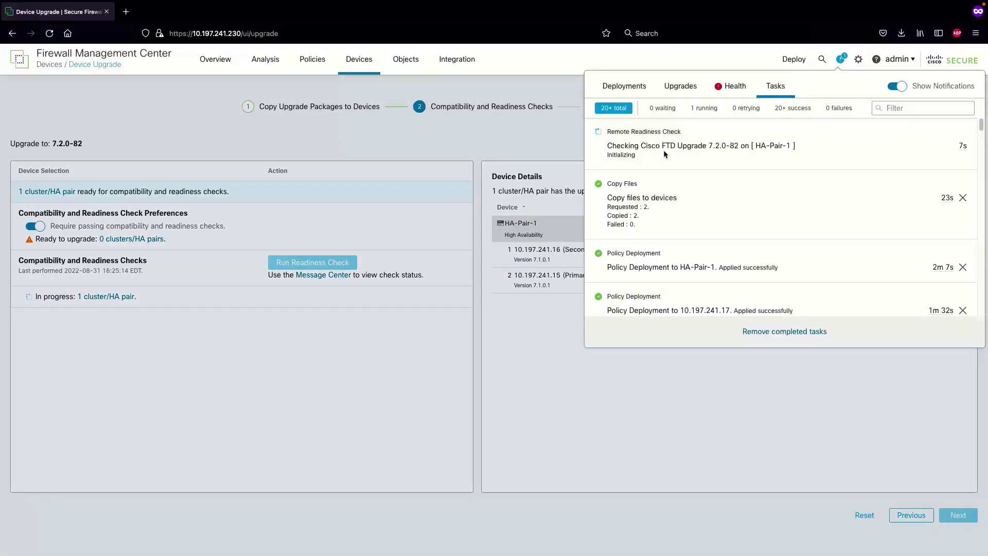
pyautogui.click(475, 332)
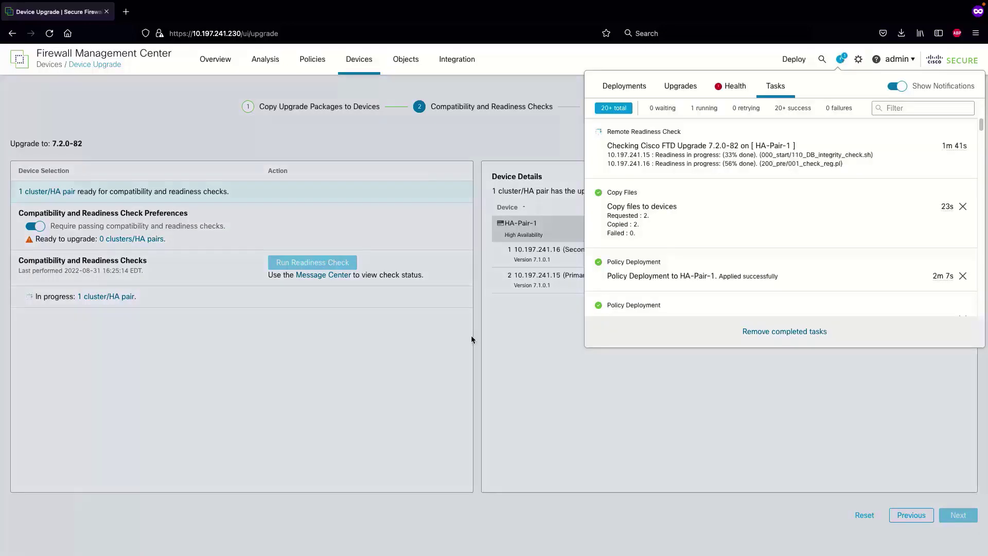
pyautogui.click(474, 244)
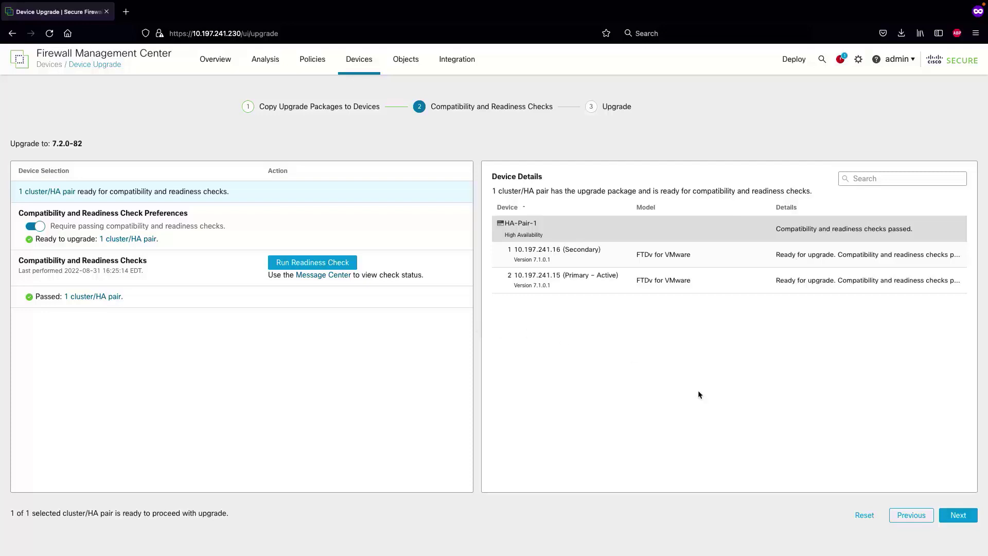
# Step: Start the 7.2.0-82 upgrade on HA-Pair-1, then finish and clear the wizard
pyautogui.click(950, 517)
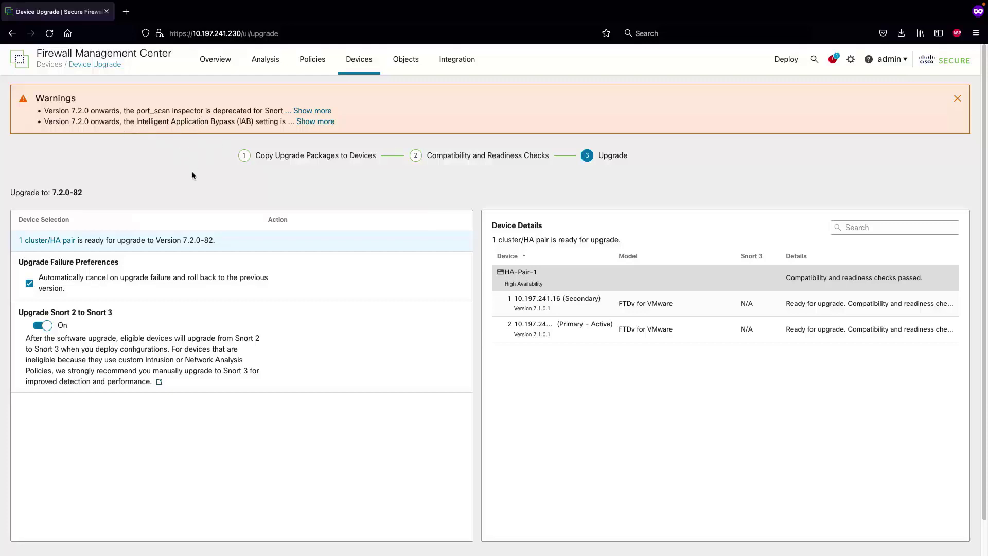
pyautogui.scroll(-2, 217, 231)
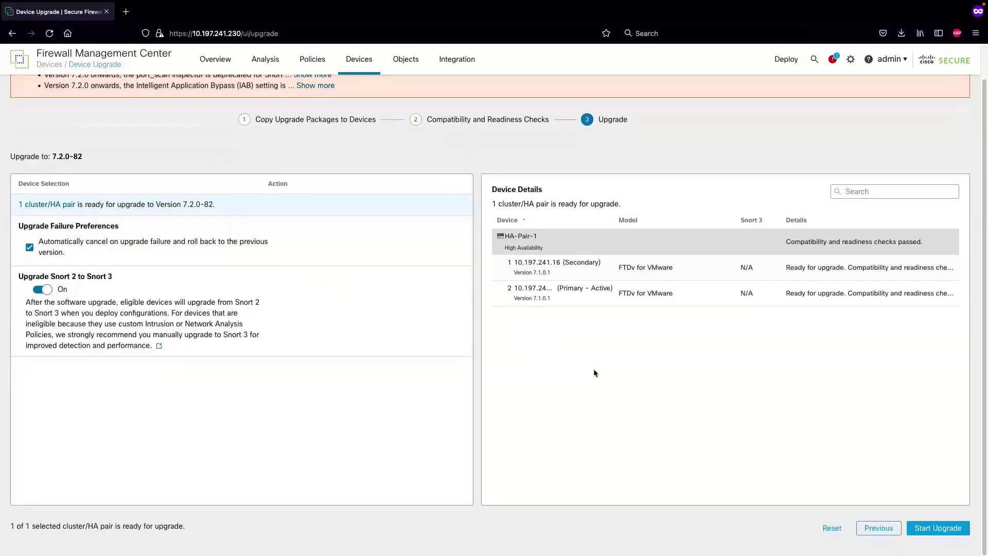
pyautogui.click(921, 529)
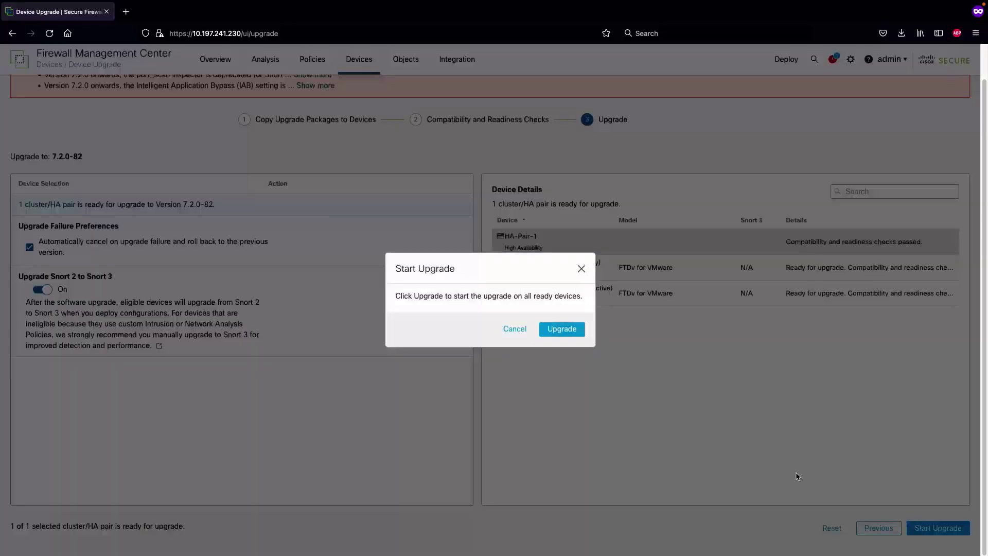
pyautogui.click(565, 333)
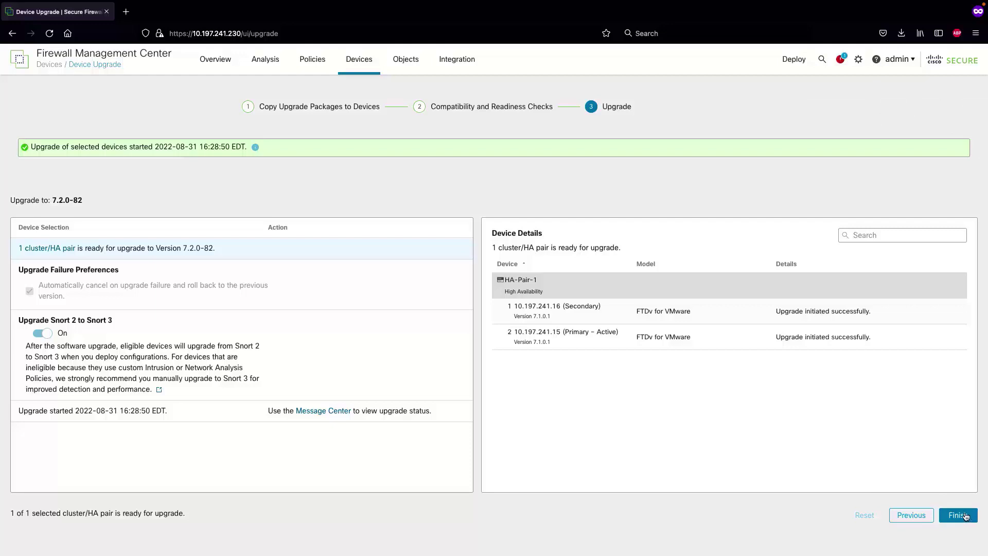
pyautogui.click(966, 516)
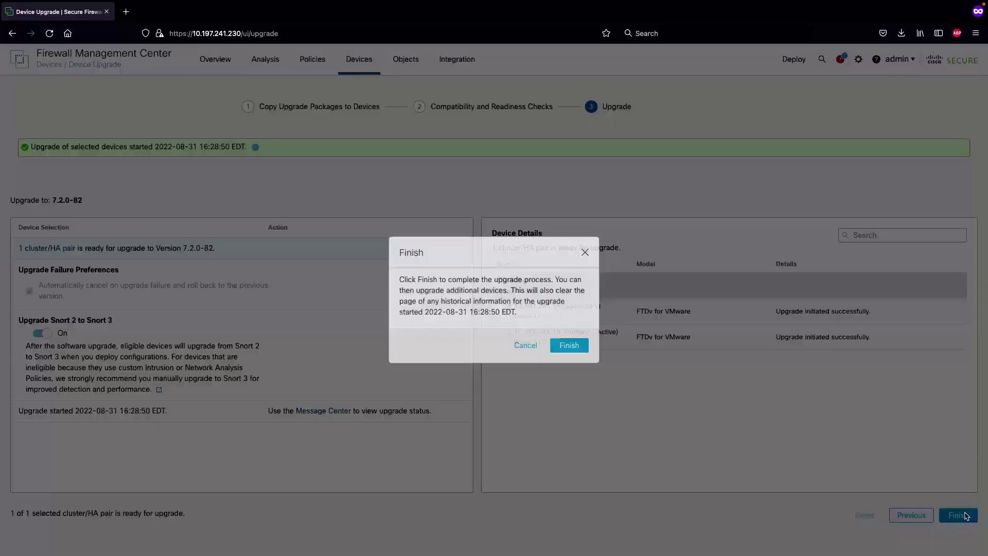
pyautogui.click(579, 346)
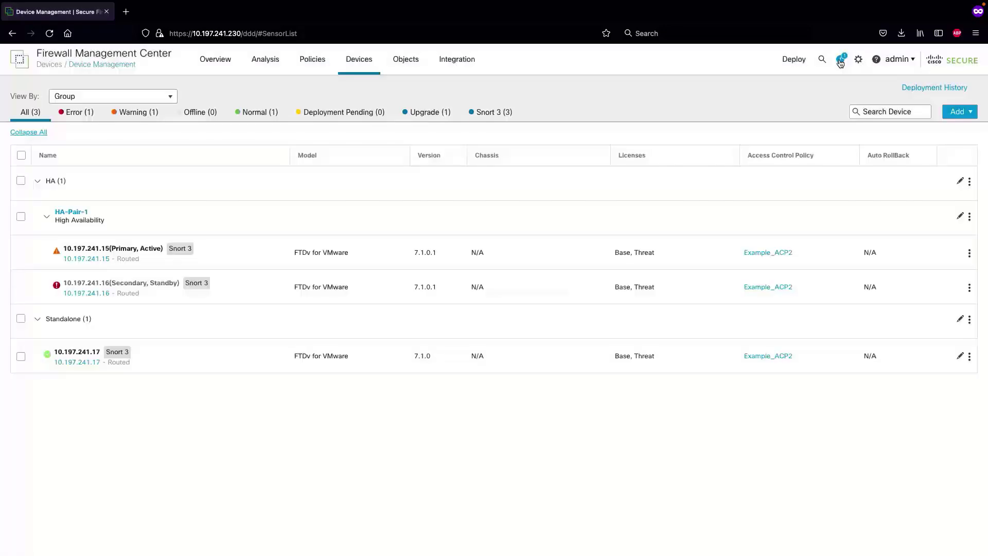
# Step: Check running tasks in notifications, then show the devices' upgrade path and status
pyautogui.click(841, 60)
pyautogui.click(775, 86)
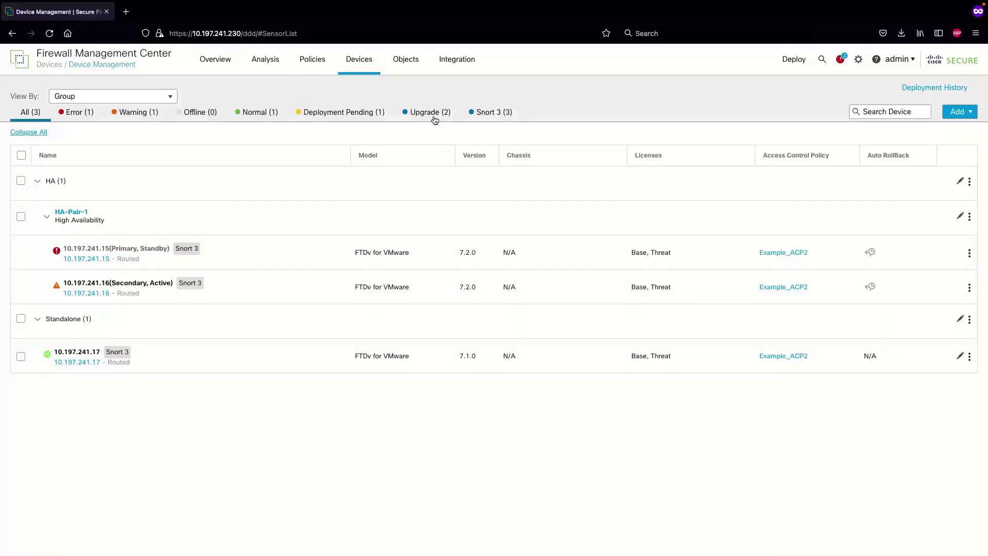
pyautogui.click(435, 118)
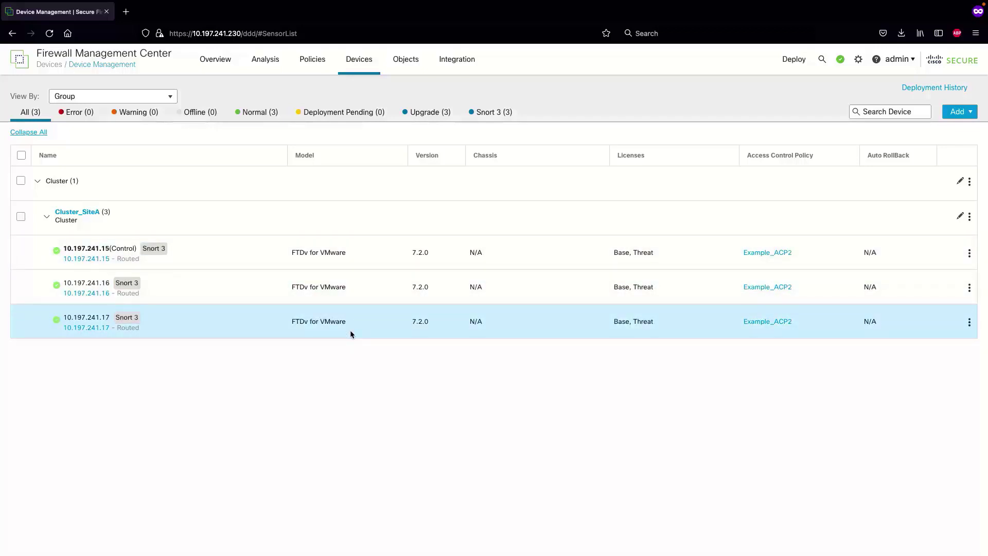
# Step: Select Cluster_SiteA, target 7.2.0.1-12, and copy the package to its three units
pyautogui.click(20, 216)
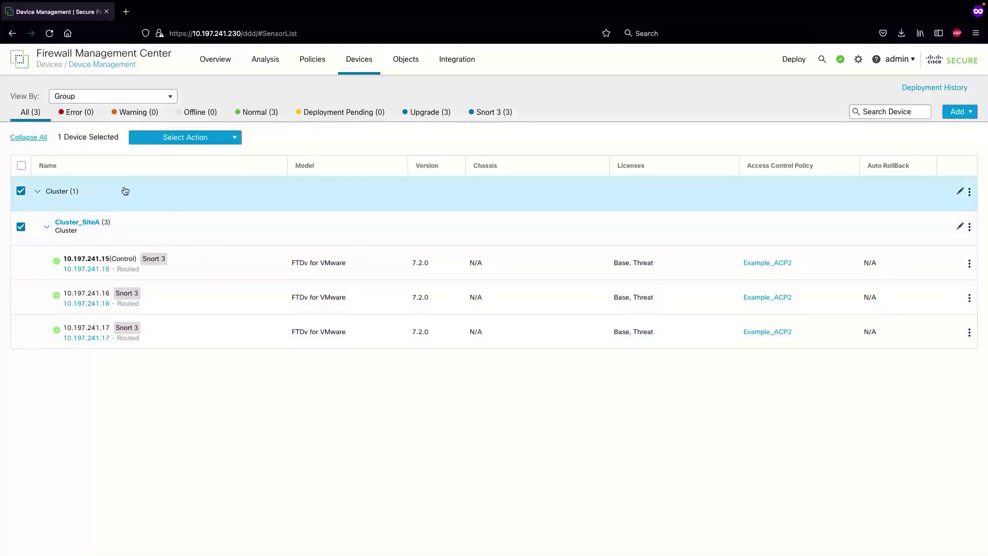
pyautogui.click(222, 138)
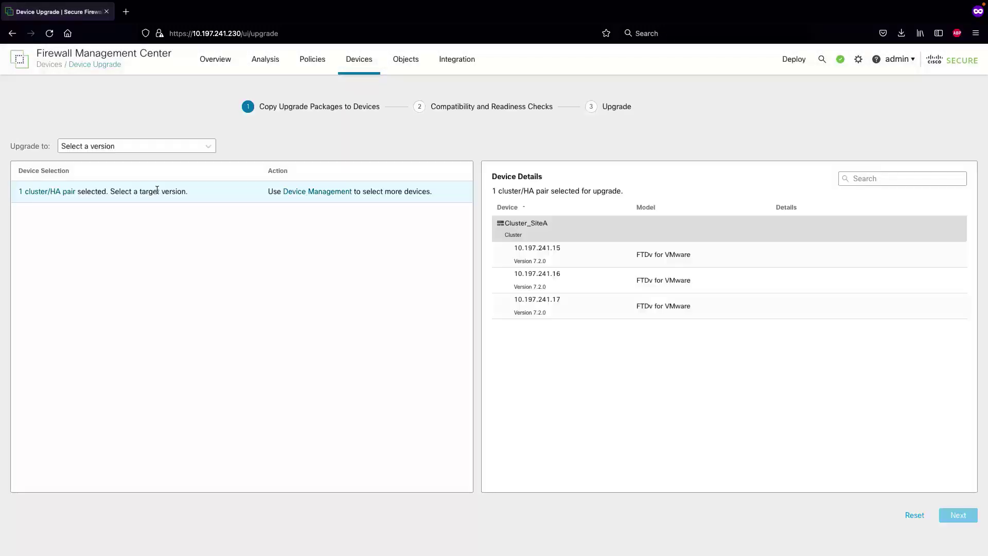
pyautogui.click(202, 143)
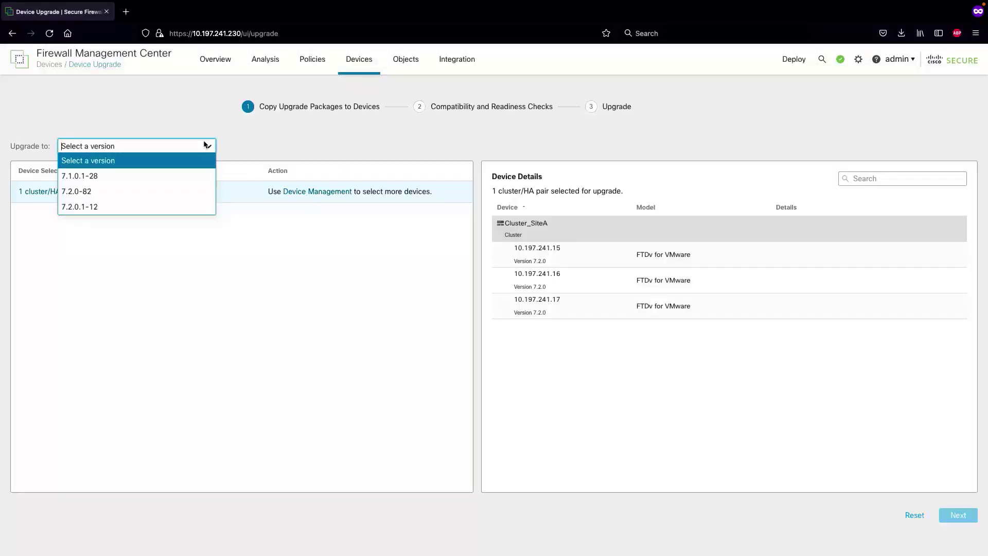
pyautogui.click(187, 205)
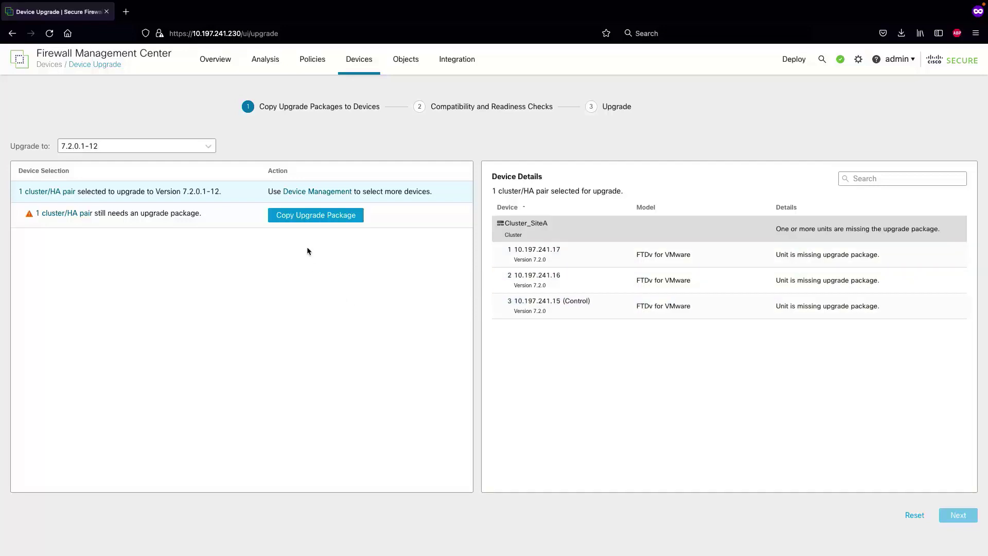
pyautogui.click(307, 218)
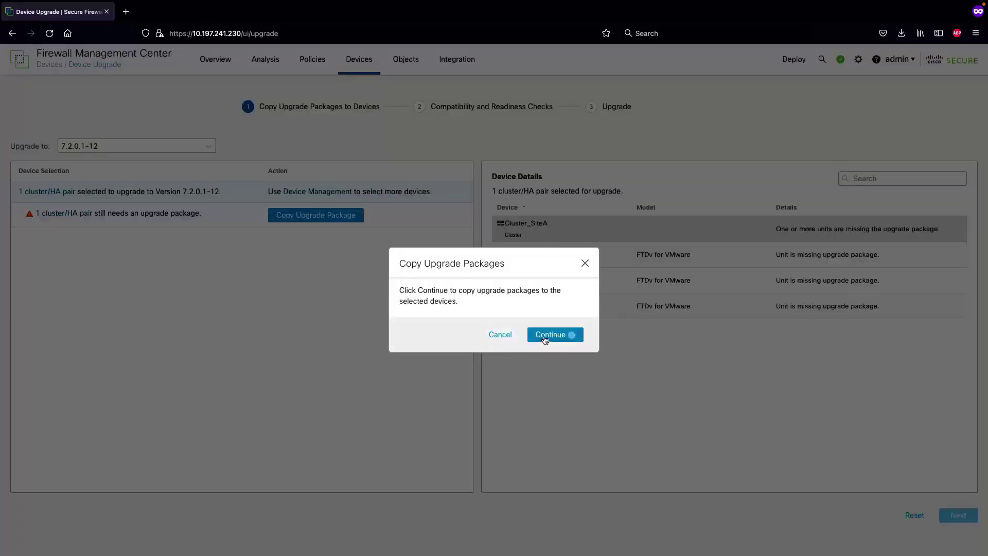
pyautogui.click(546, 335)
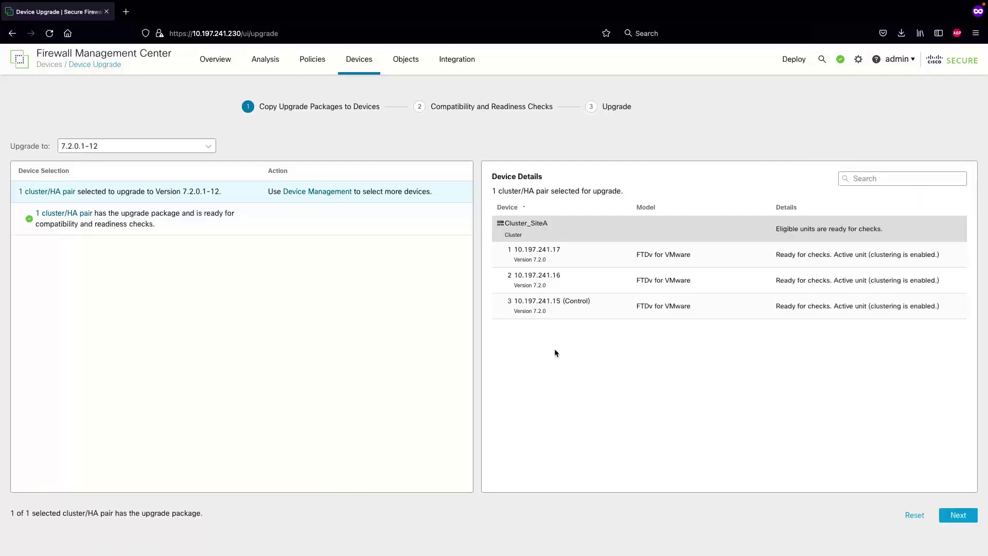
# Step: Run and confirm the compatibility and readiness check on Cluster_SiteA
pyautogui.click(958, 515)
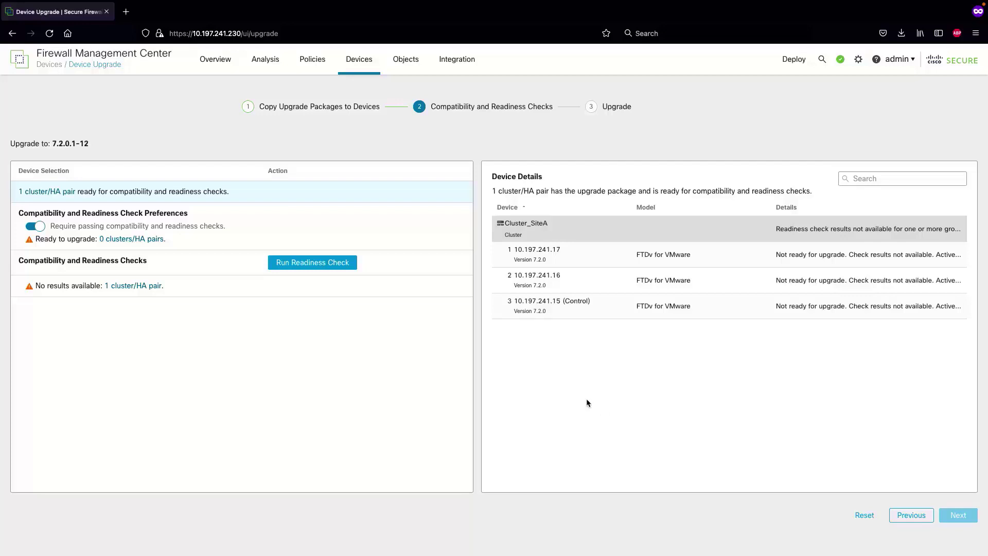
pyautogui.click(315, 267)
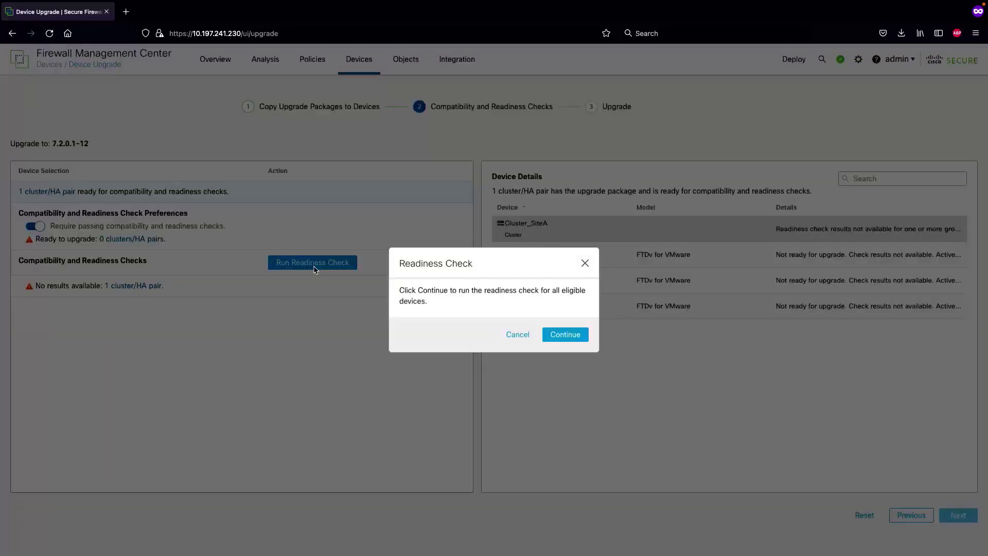
pyautogui.click(548, 335)
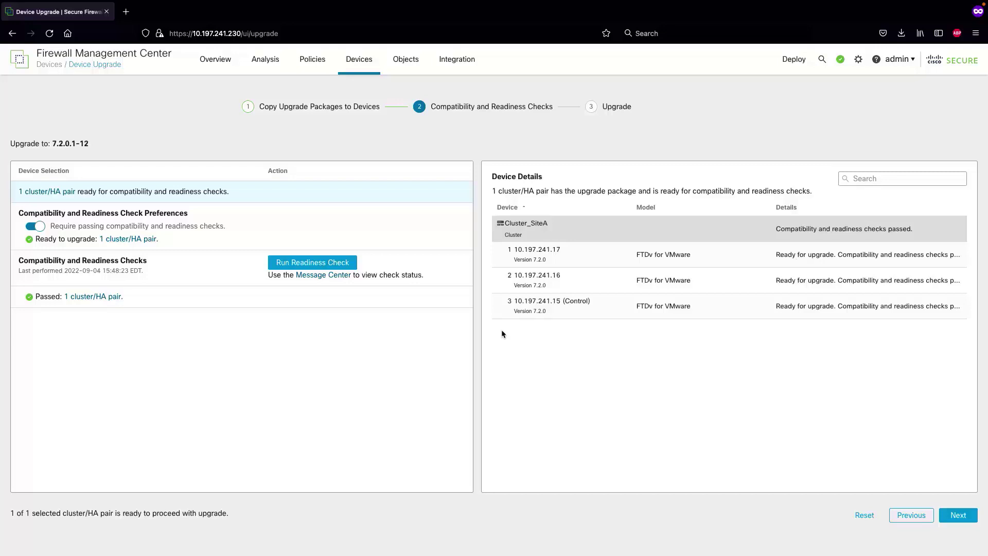
# Step: Reorder the cluster upgrade: 10.197.241.16 first, then 10.197.241.17, then control 10.197.241.15
pyautogui.click(959, 514)
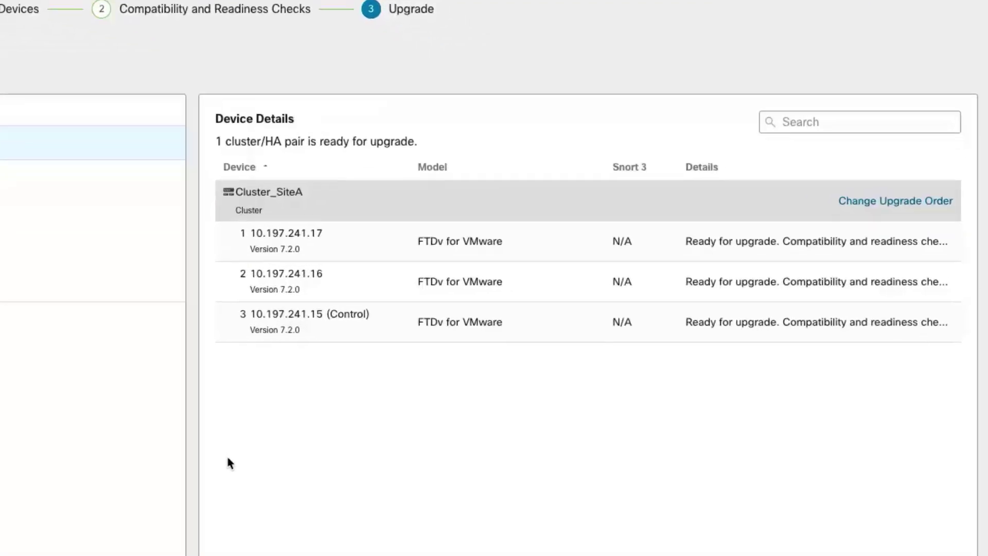
pyautogui.click(856, 178)
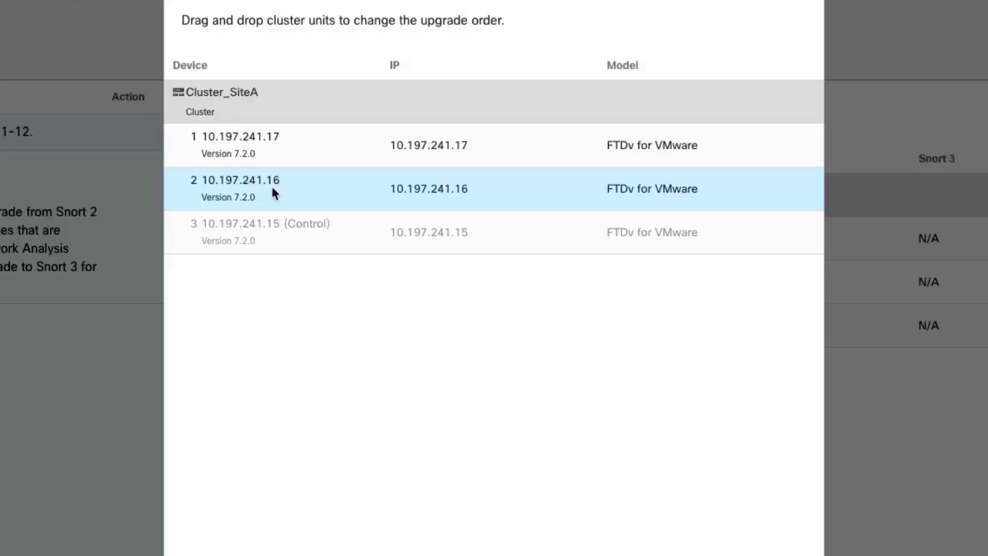
pyautogui.moveTo(273, 189); pyautogui.dragTo(274, 137)
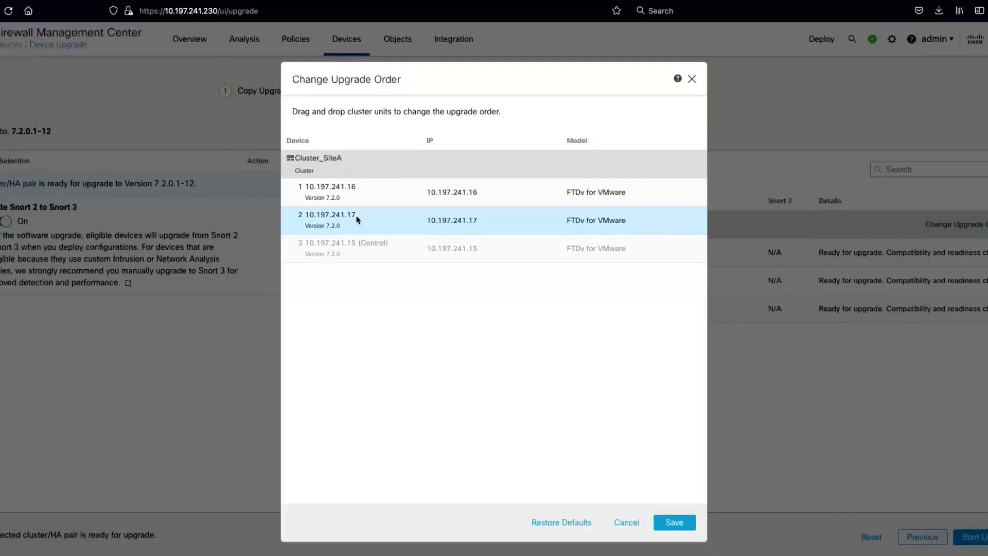
pyautogui.click(659, 502)
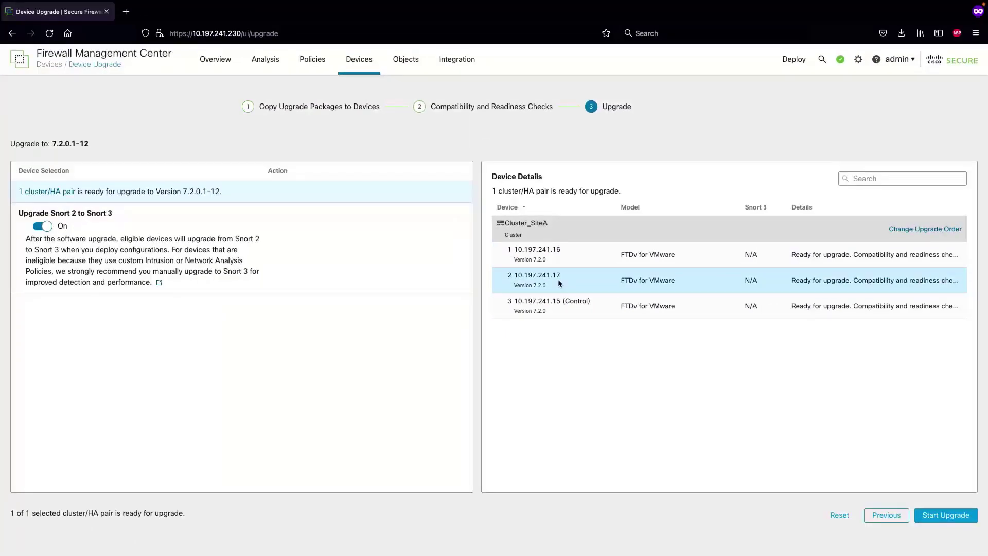
# Step: Start the Cluster_SiteA upgrade to 7.2.0.1-12, then finish and clear the wizard
pyautogui.click(944, 518)
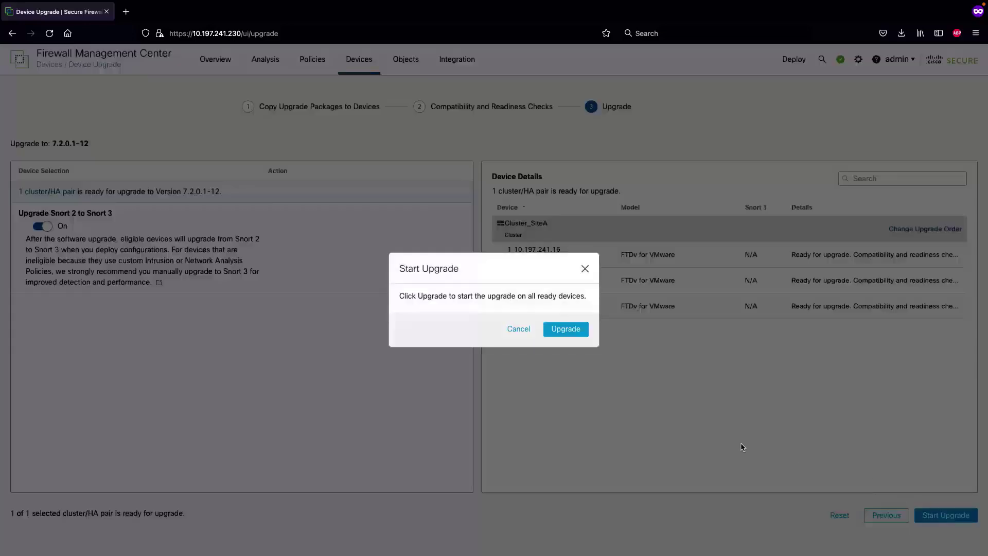
pyautogui.click(566, 330)
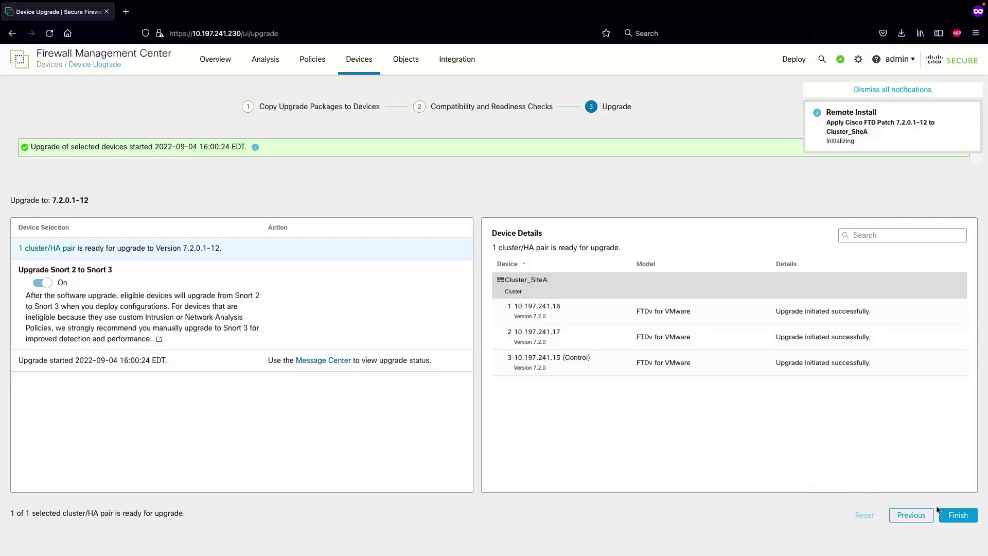
pyautogui.click(961, 517)
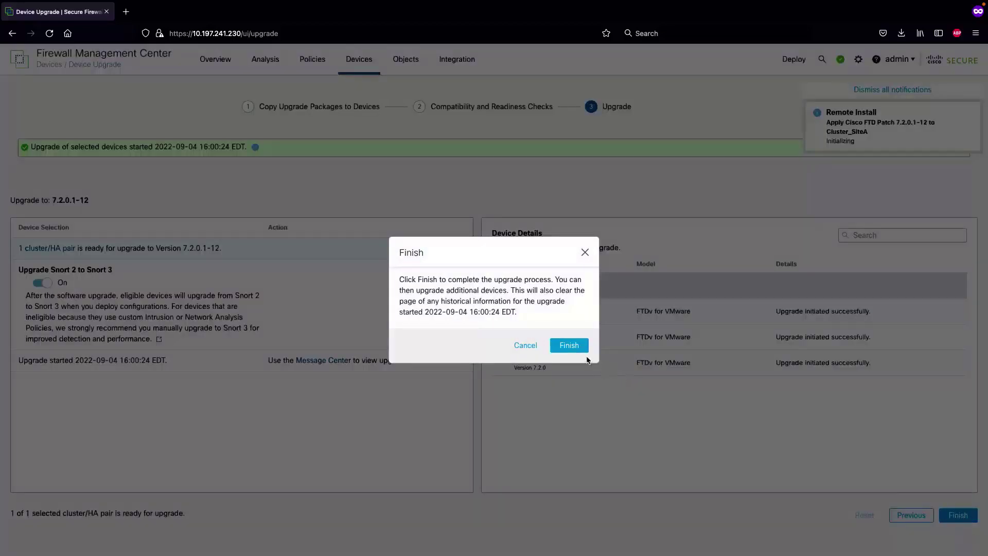
pyautogui.click(572, 348)
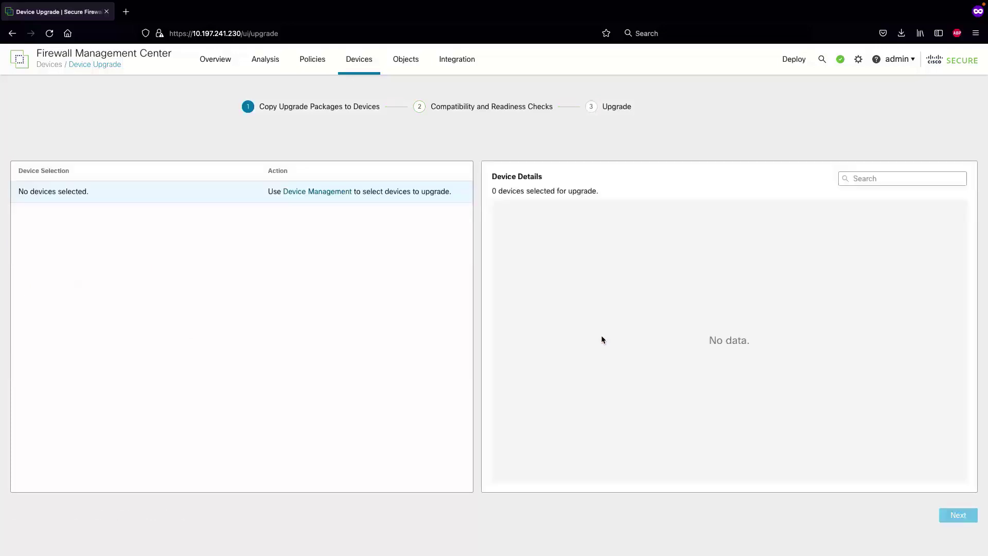
# Step: Check the remote install task, then confirm the Upgrade (3) status shows Cluster_SiteA's 7.2.0-82 -> 7.2.0.1-12 Completed
pyautogui.click(841, 60)
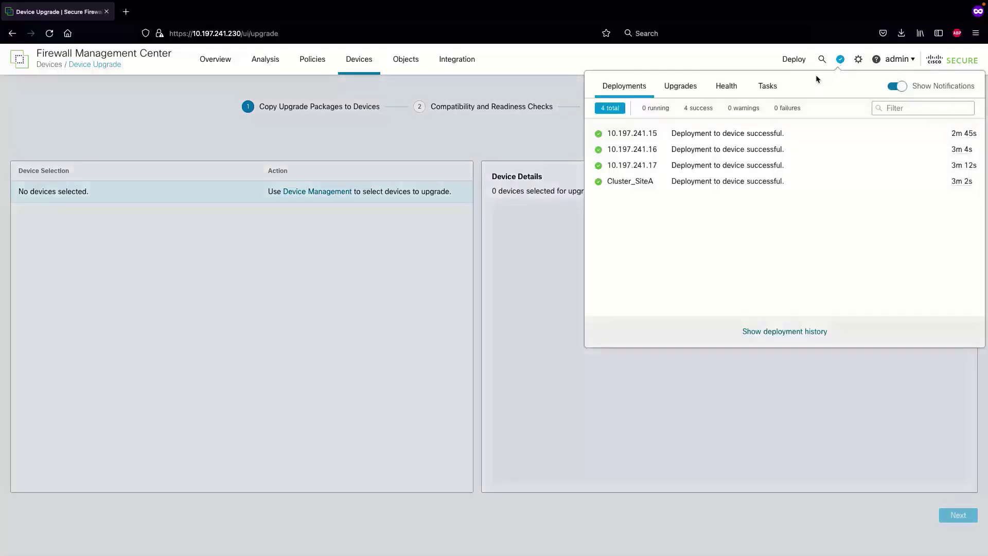
pyautogui.click(767, 86)
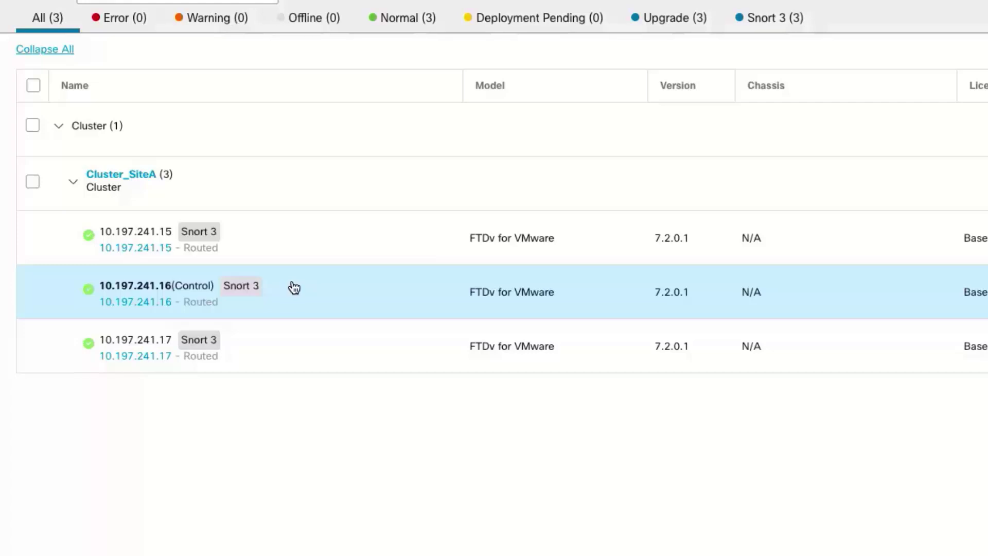
pyautogui.click(675, 31)
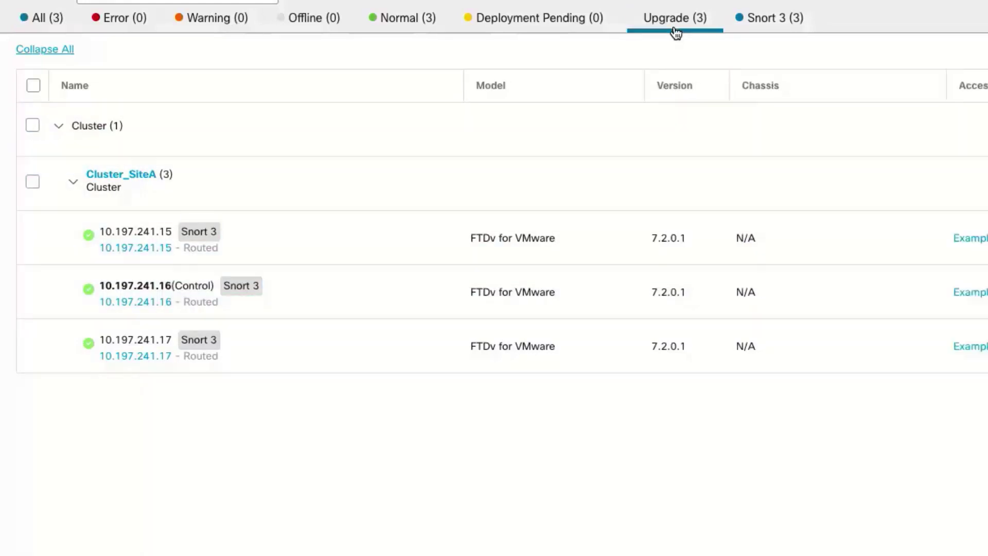